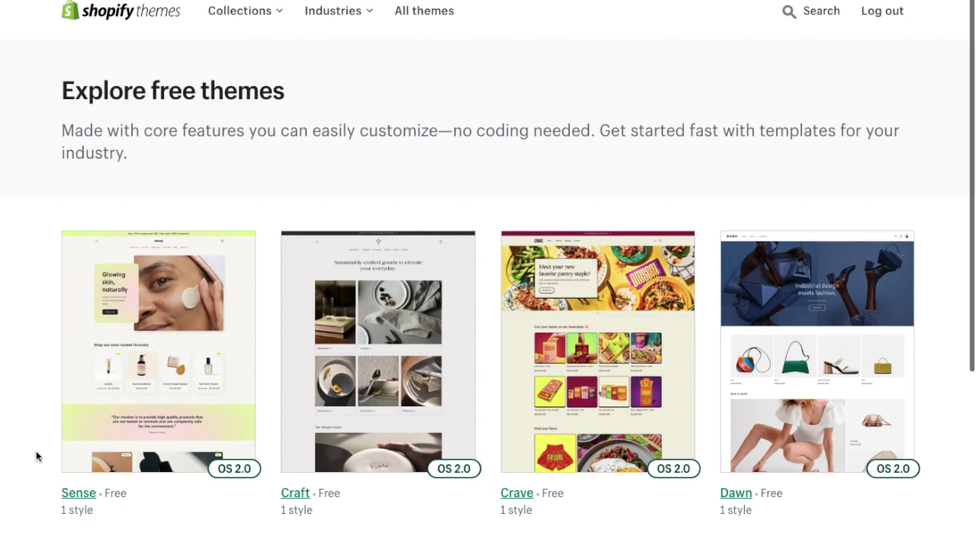
click(67, 495)
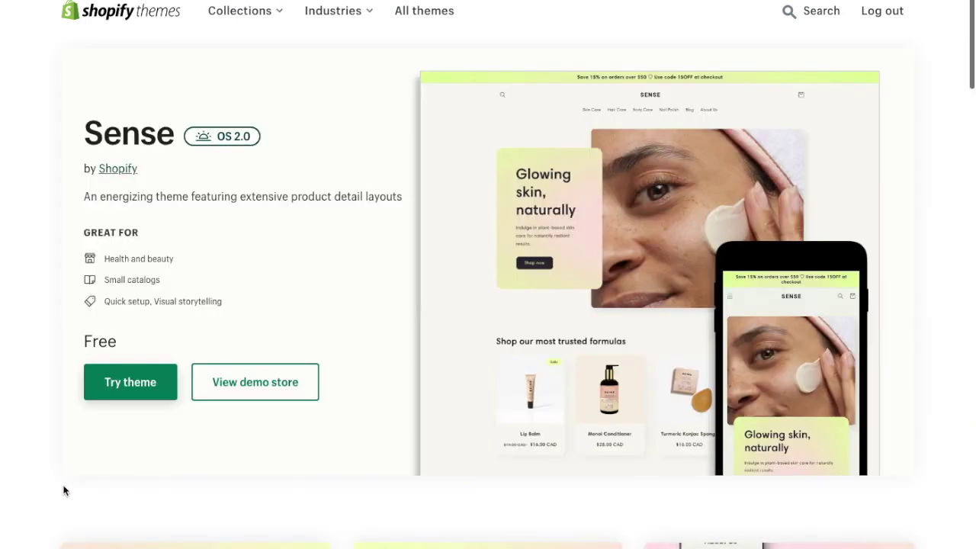
click(254, 395)
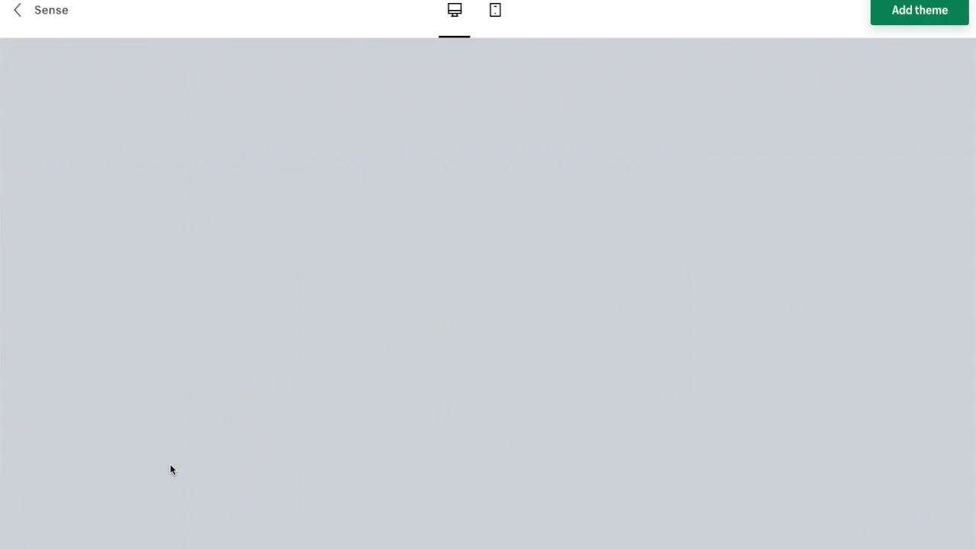
scroll(83, 454, down, 1)
scroll(82, 454, down, 8)
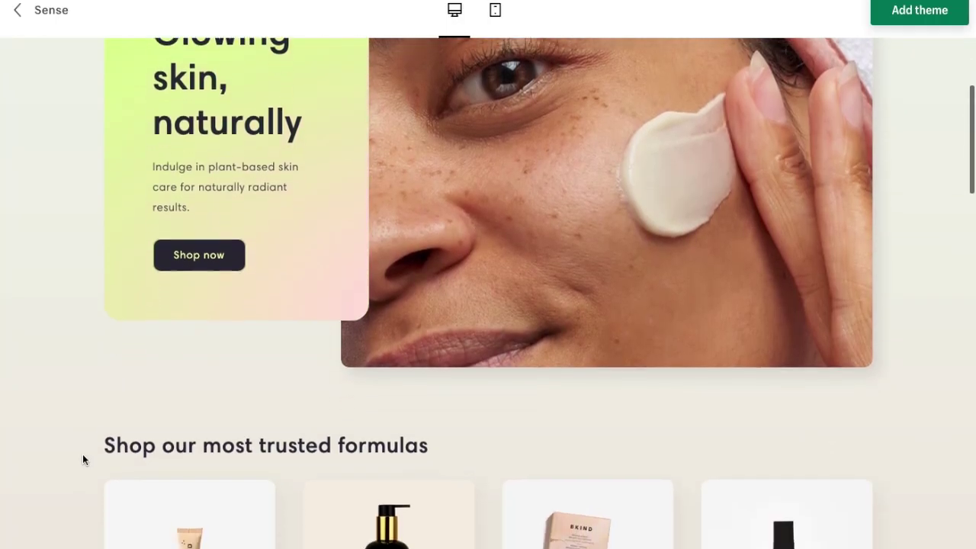
scroll(83, 458, down, 10)
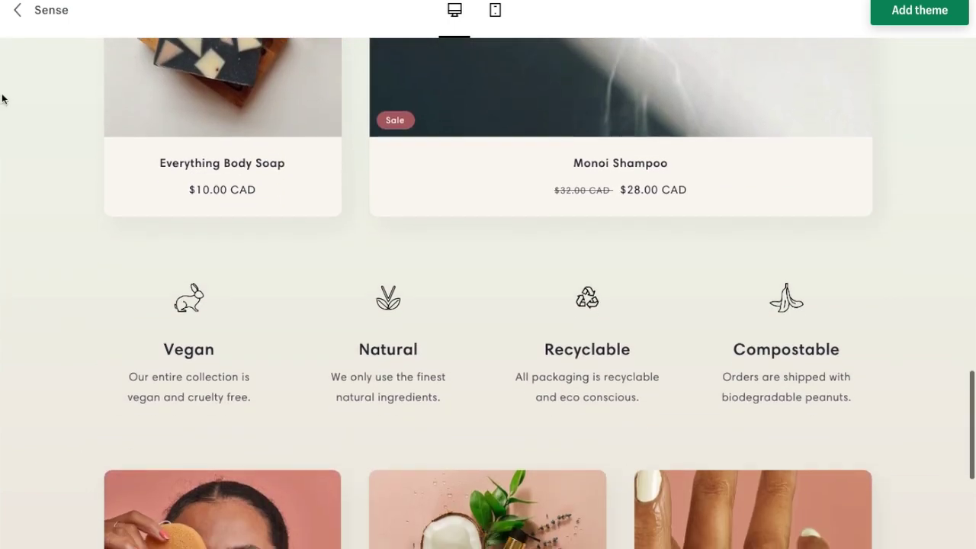
click(18, 15)
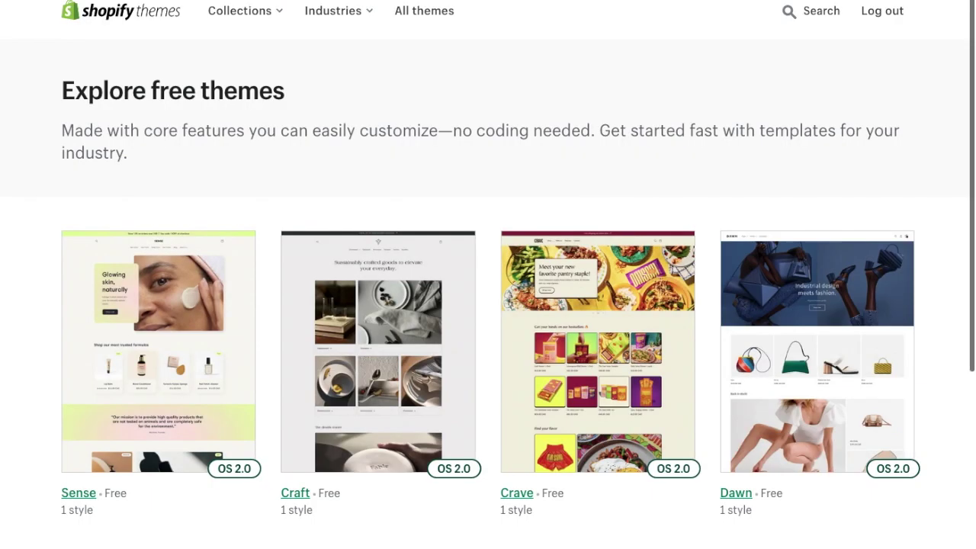
click(361, 351)
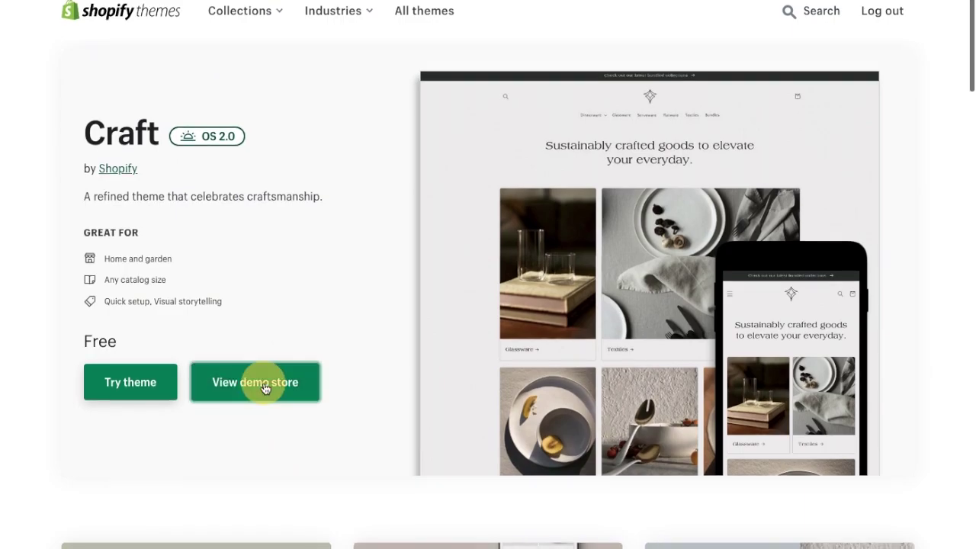
click(264, 389)
scroll(348, 475, down, 2)
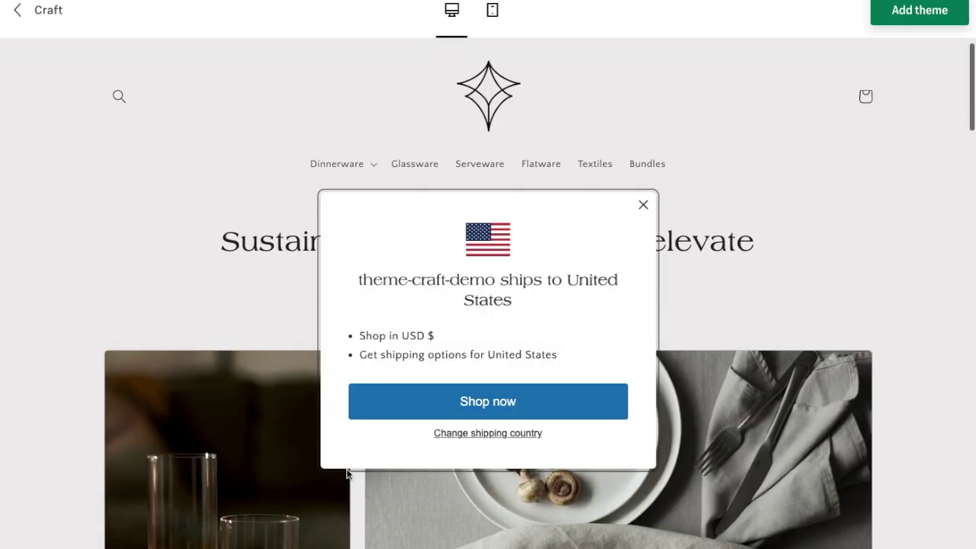
click(643, 206)
scroll(323, 435, down, 5)
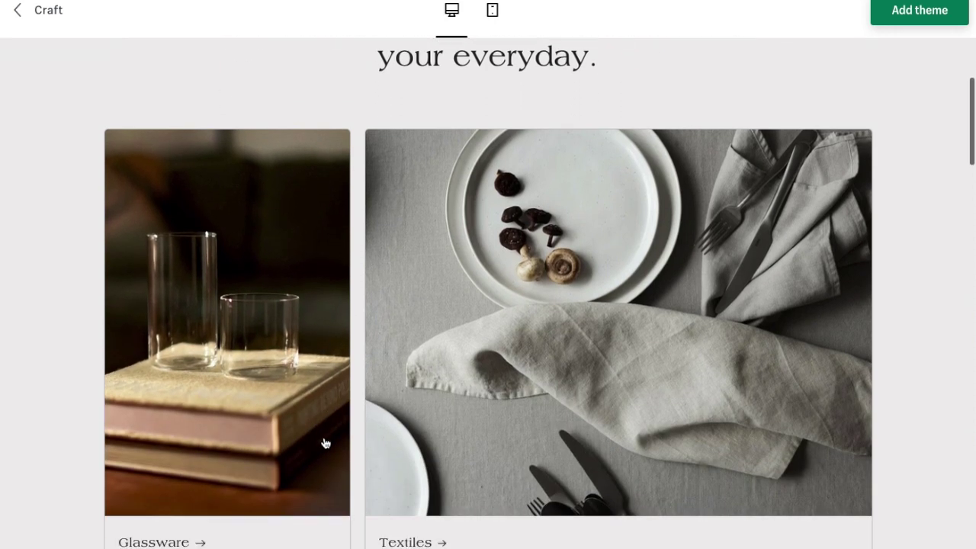
scroll(324, 443, down, 5)
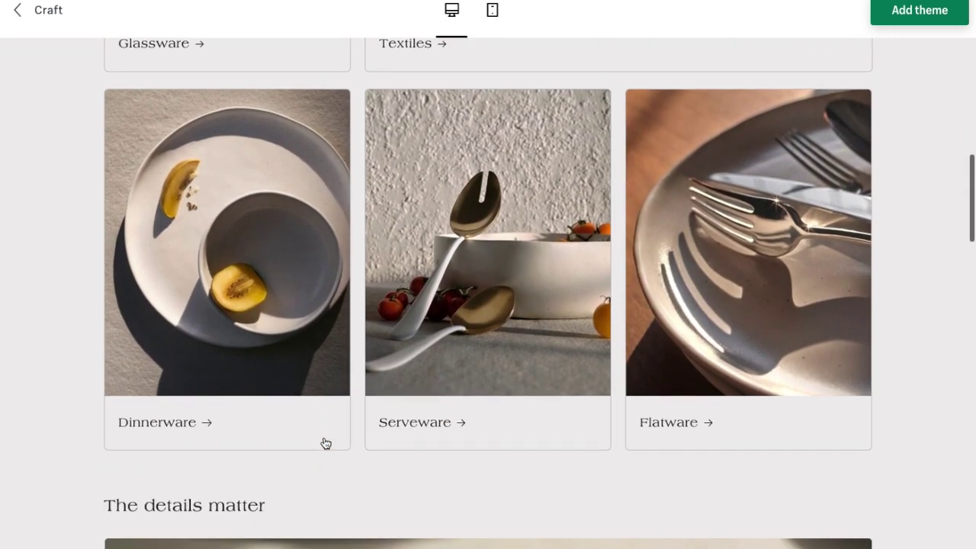
scroll(325, 443, down, 1)
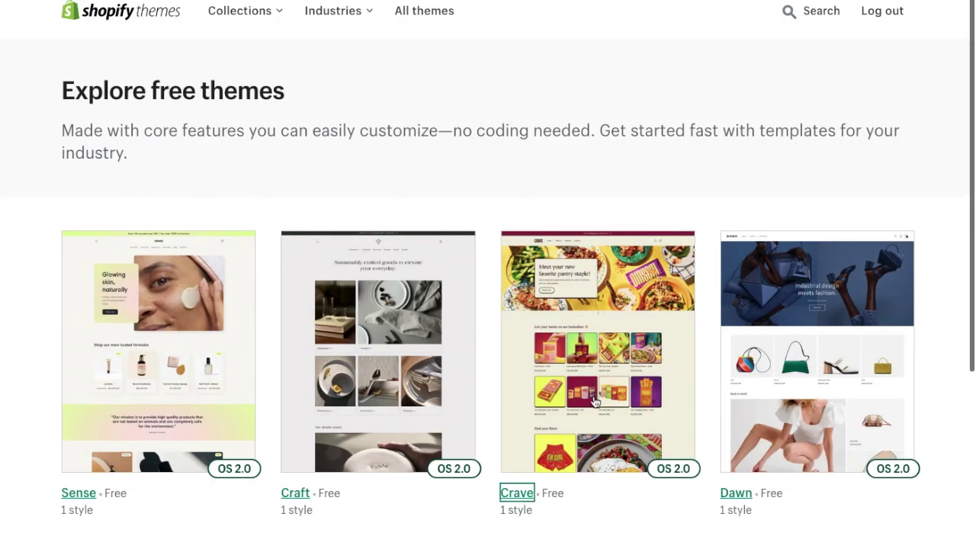
click(594, 402)
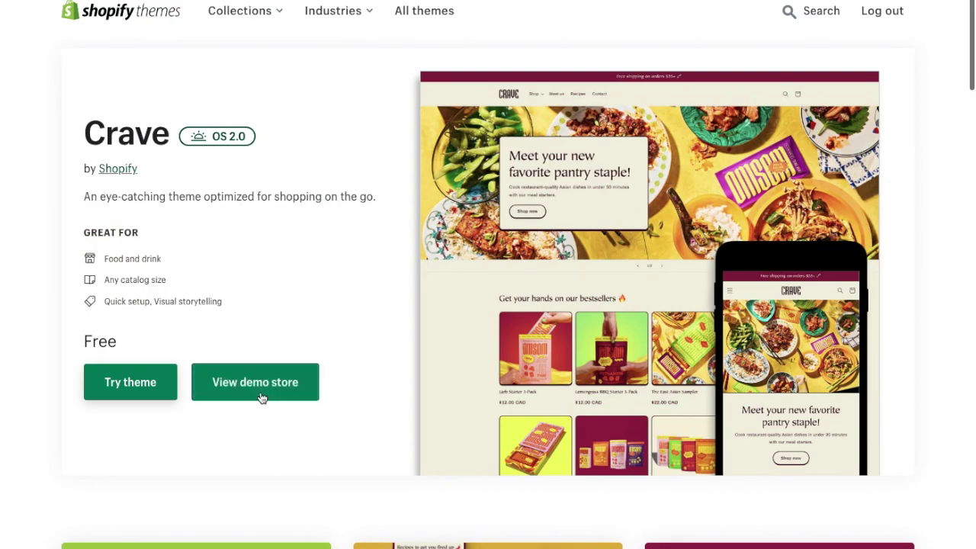
click(260, 397)
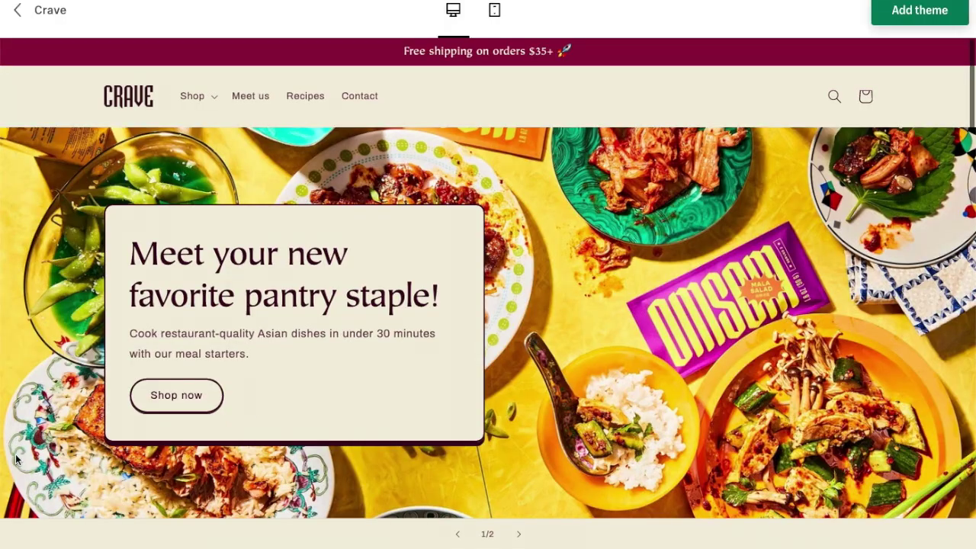
scroll(56, 446, down, 5)
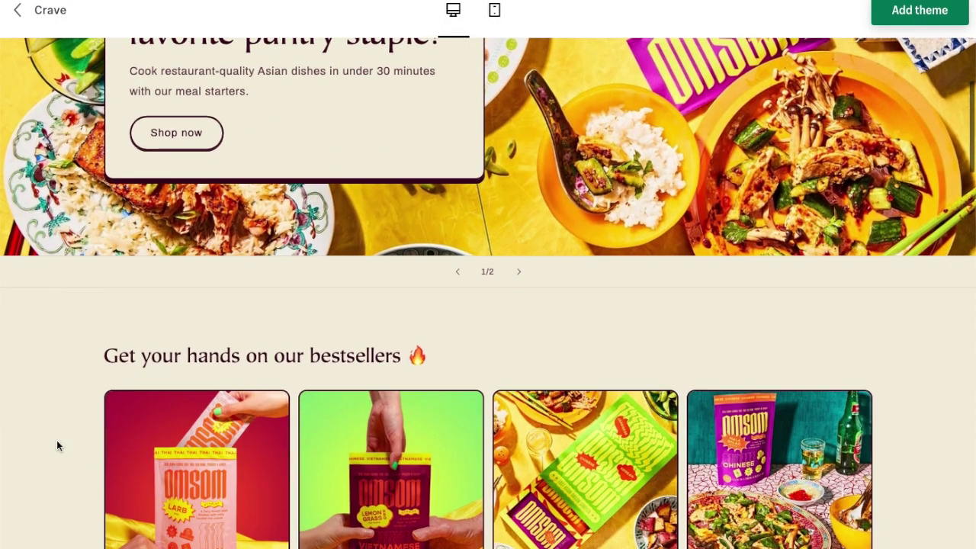
scroll(57, 442, down, 7)
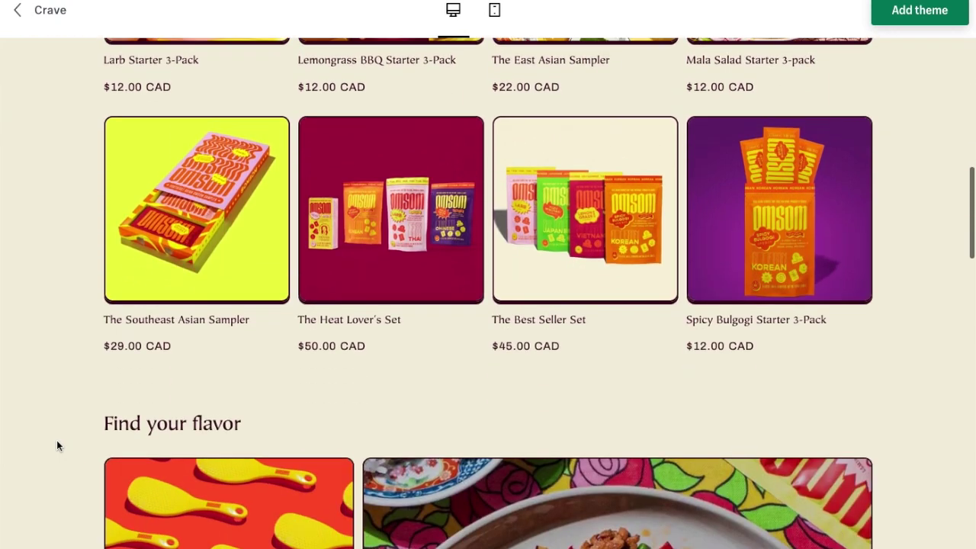
scroll(56, 444, down, 5)
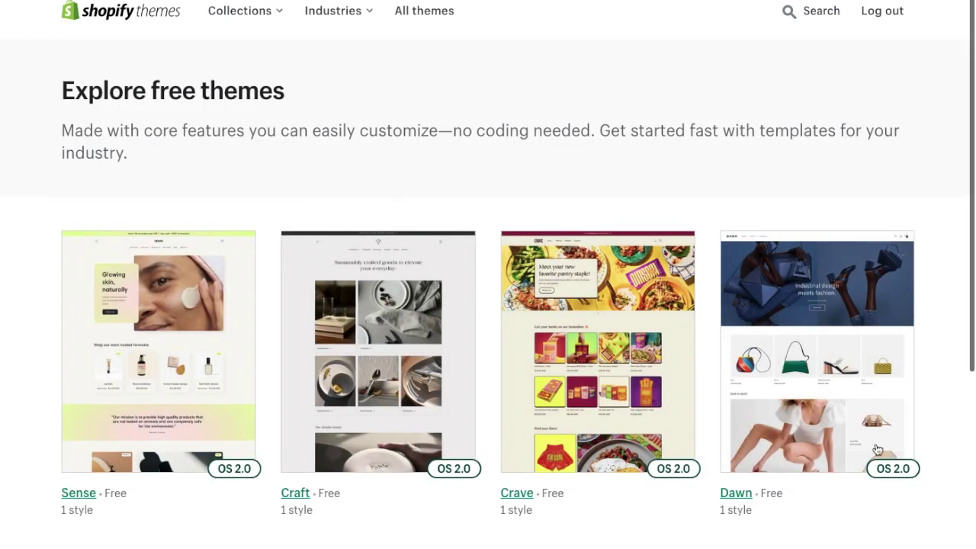
click(823, 464)
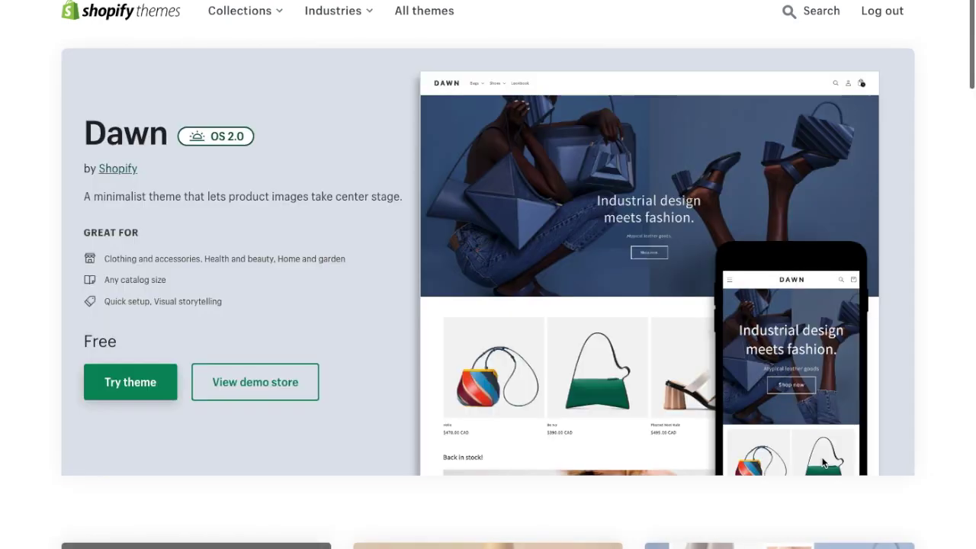
click(221, 382)
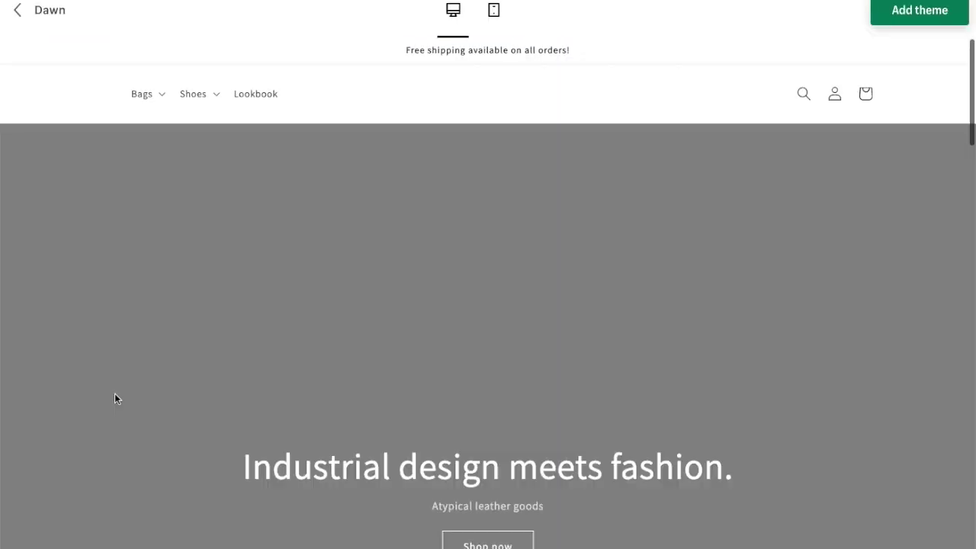
scroll(140, 397, down, 1)
scroll(140, 395, down, 2)
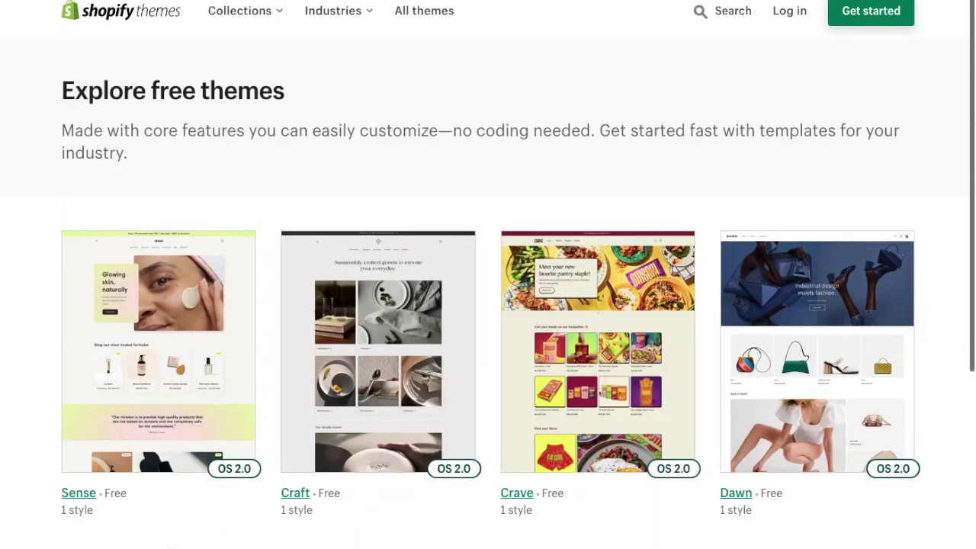
Open the Sense theme's details and add it to the store's theme library with Try theme
click(77, 494)
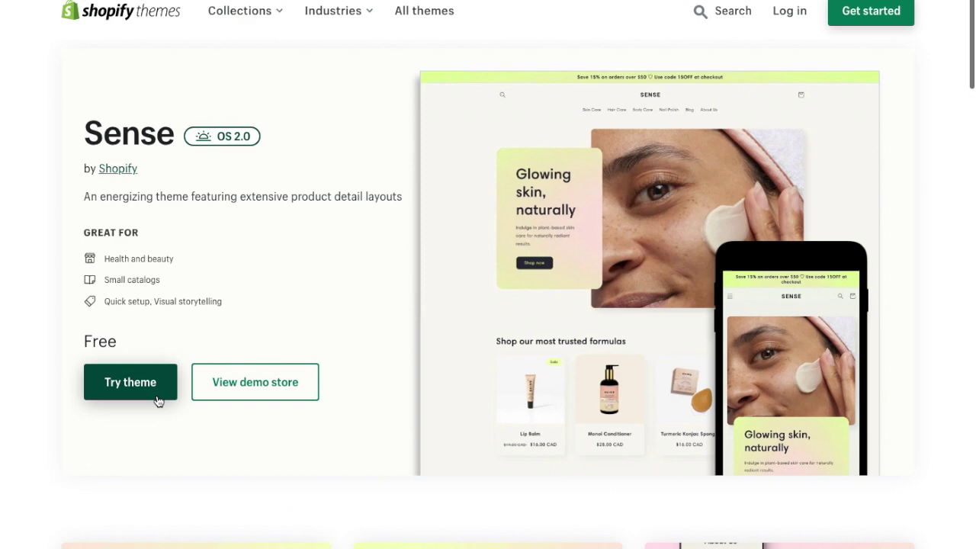
click(130, 382)
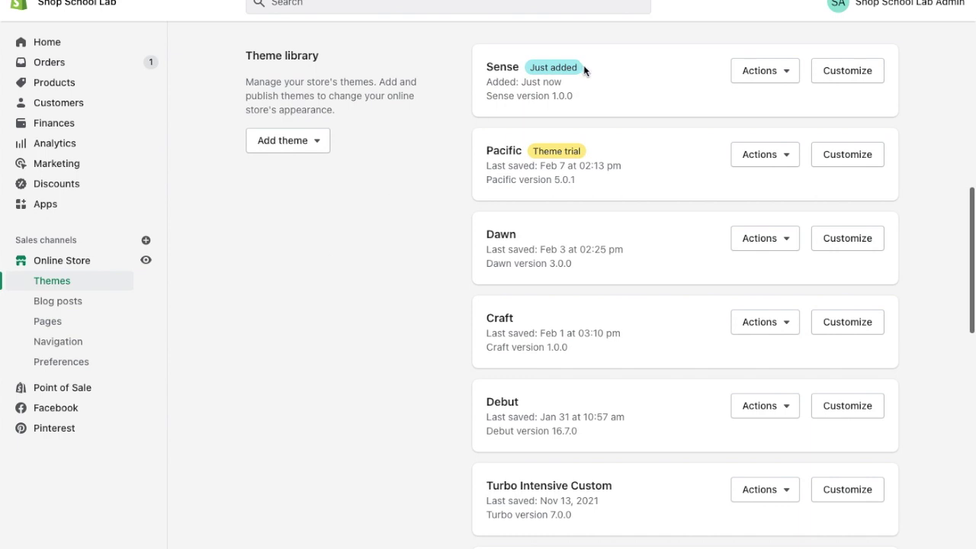
click(866, 79)
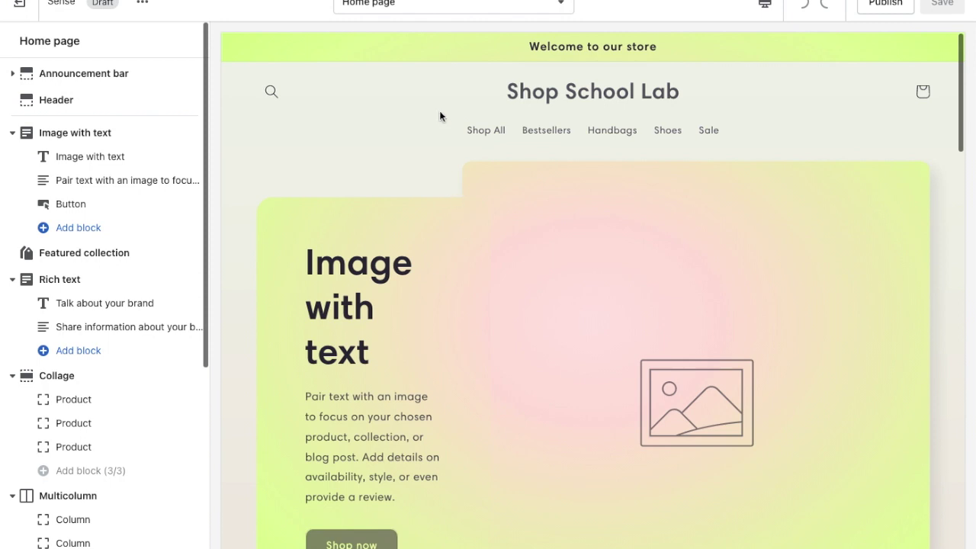
scroll(446, 231, down, 5)
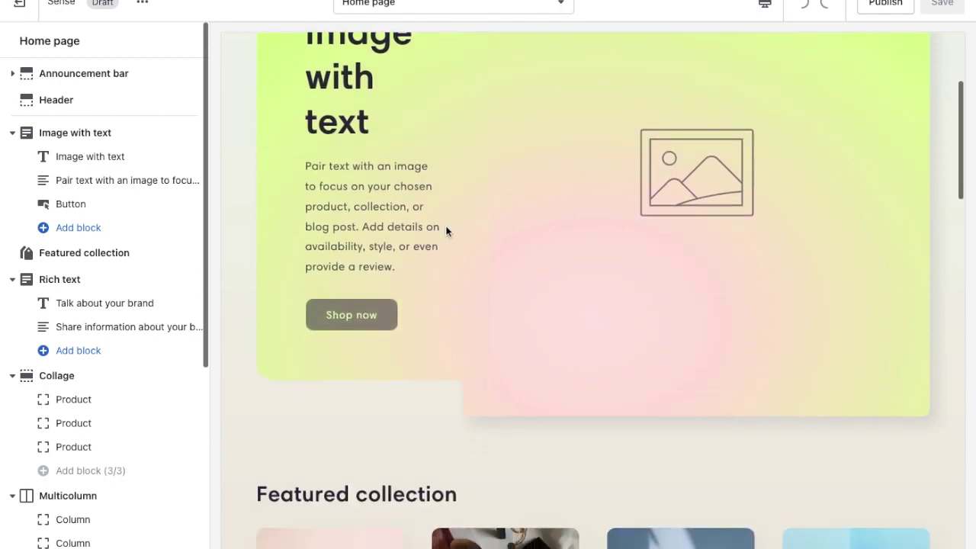
scroll(446, 231, down, 6)
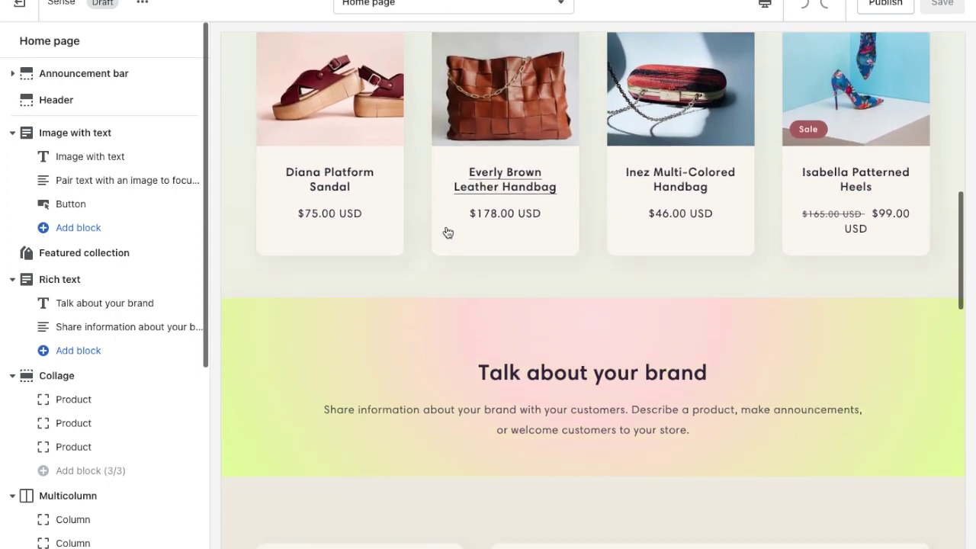
scroll(447, 231, down, 5)
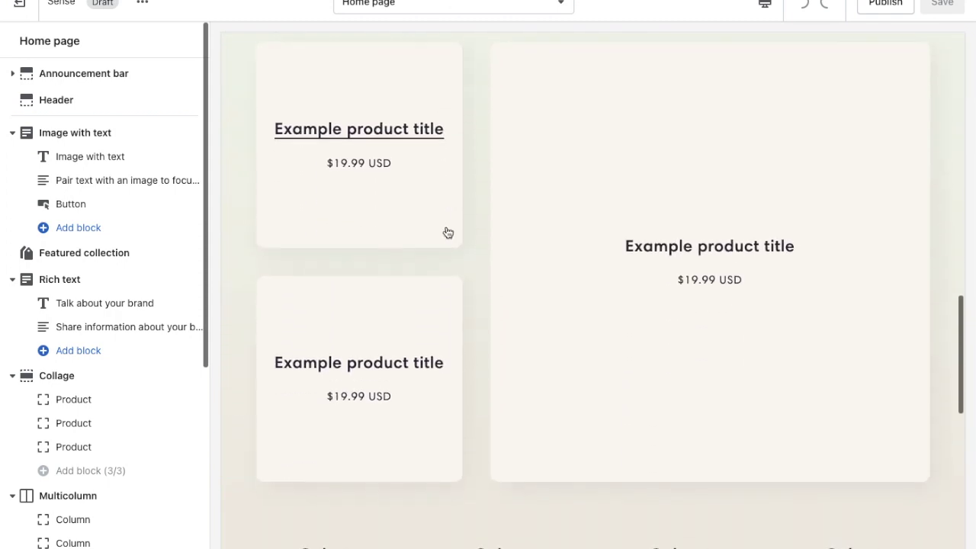
scroll(329, 381, down, 7)
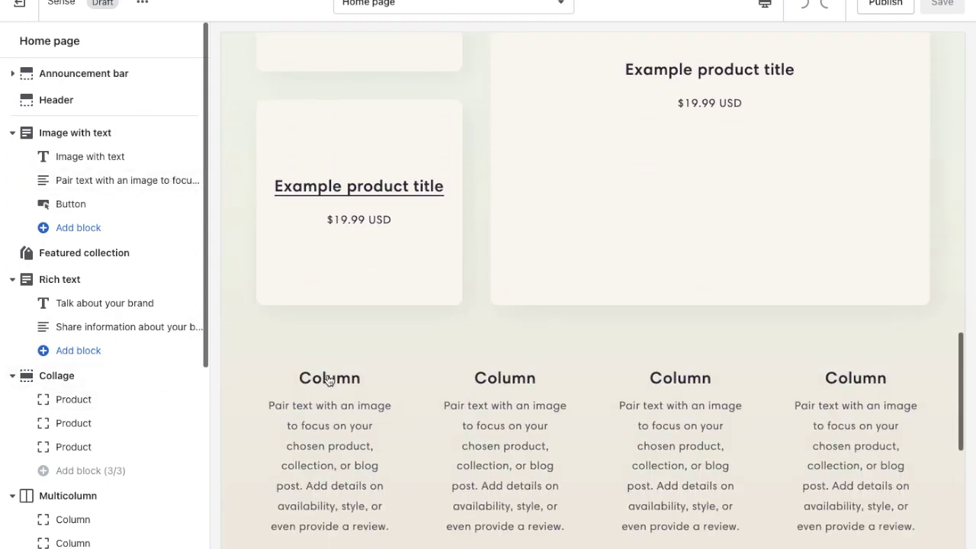
scroll(239, 374, down, 5)
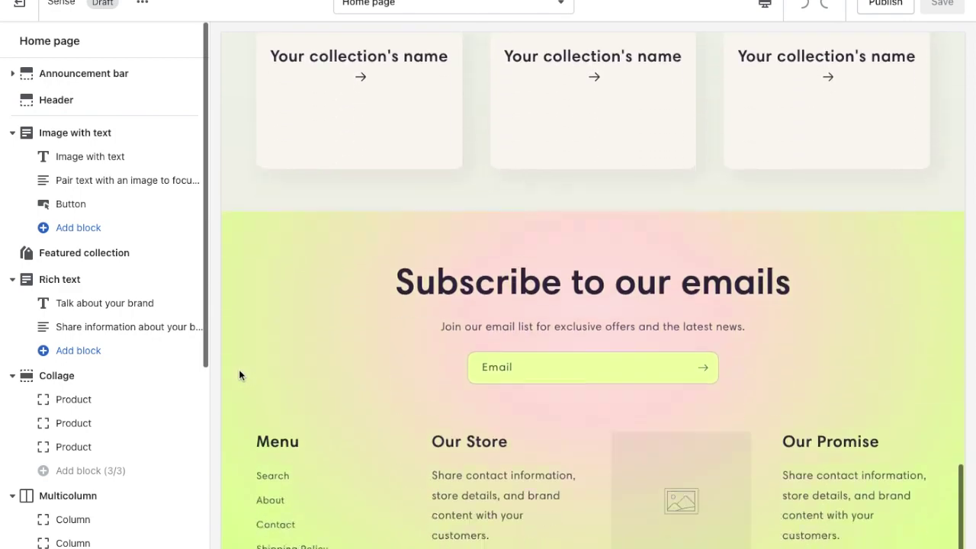
scroll(239, 370, up, 15)
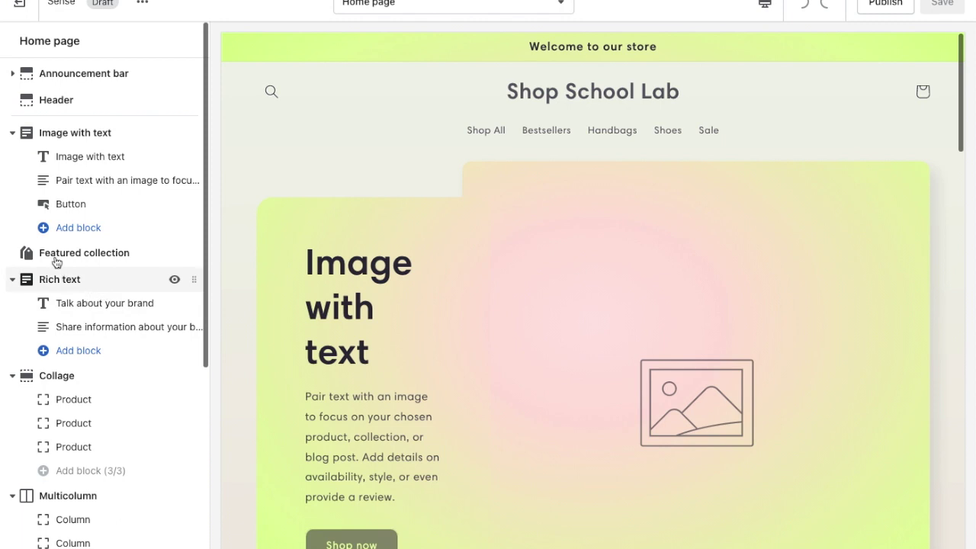
scroll(114, 519, down, 1)
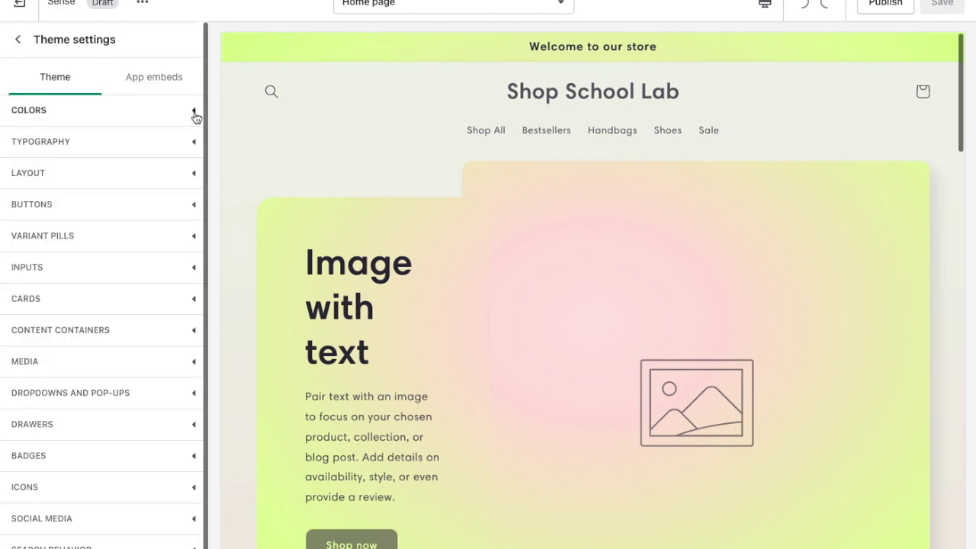
In theme colours, add a #9E6D5F stop at 52.2% to the Accent 2 gradient
click(194, 114)
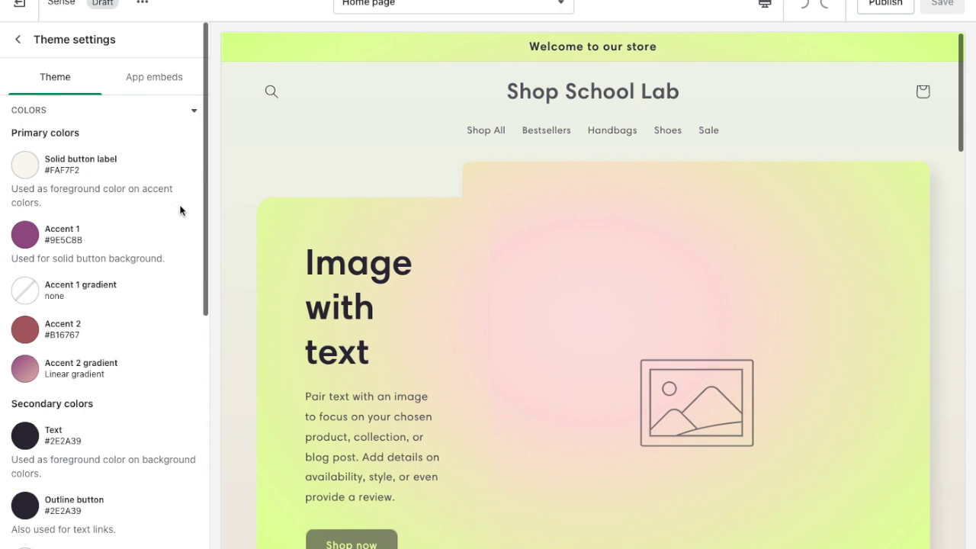
scroll(180, 206, down, 2)
click(25, 297)
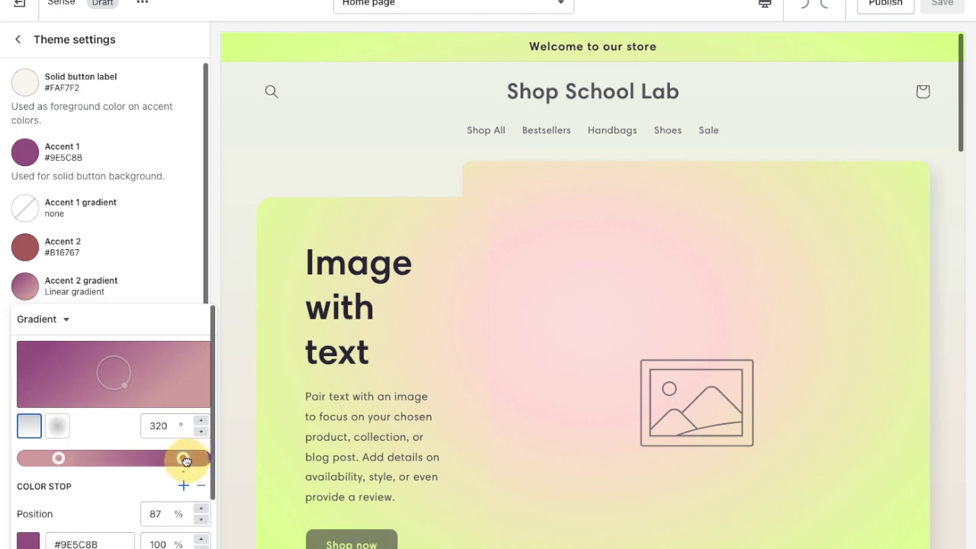
click(119, 460)
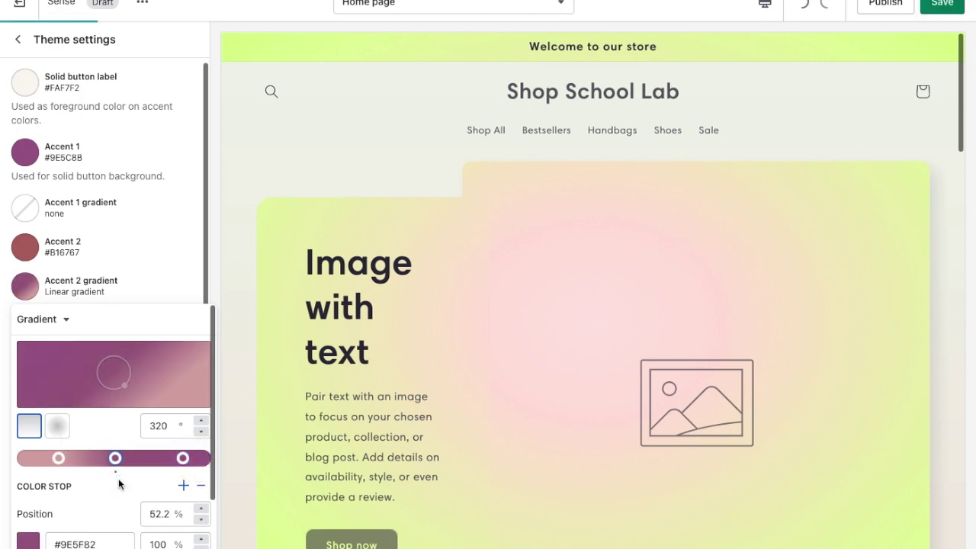
click(167, 290)
scroll(64, 387, down, 5)
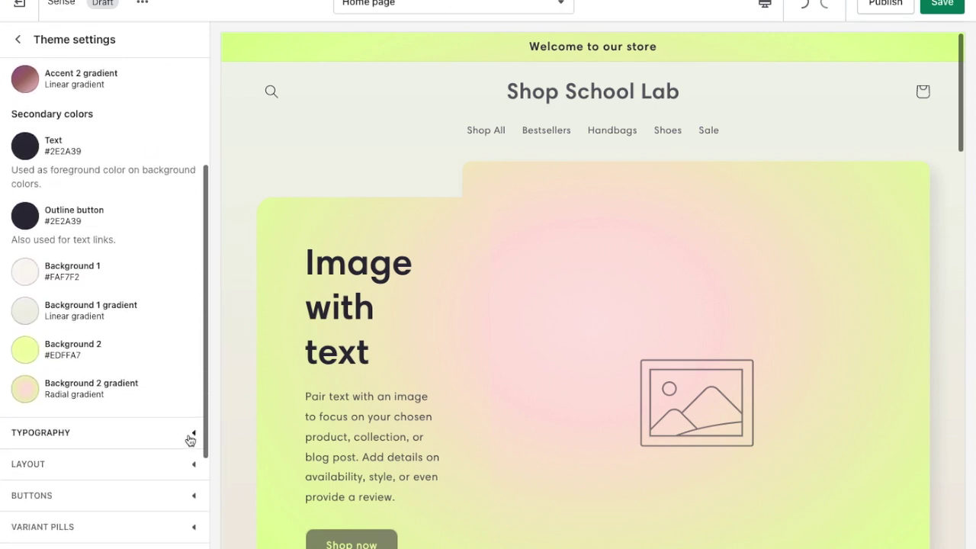
Expand the Typography settings, then go back to the page sections list
click(189, 435)
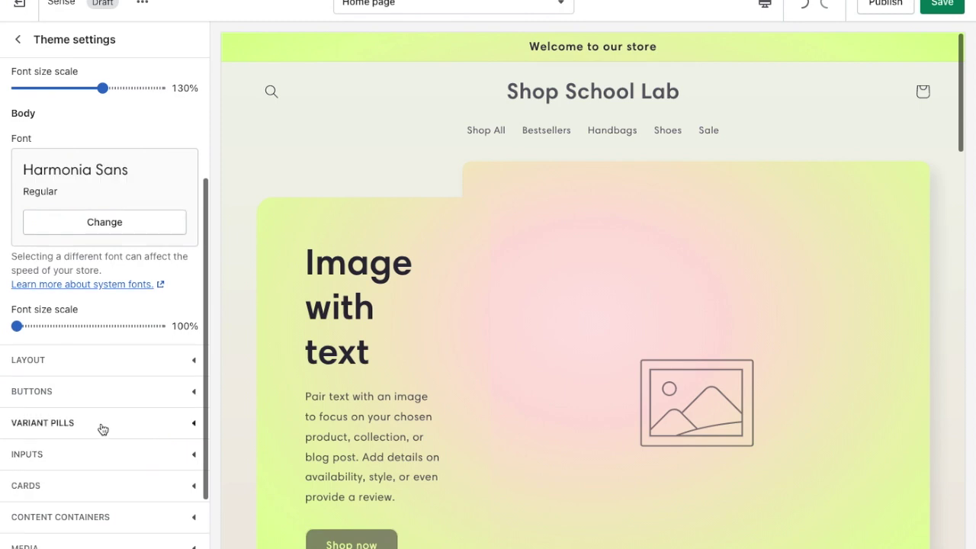
click(16, 39)
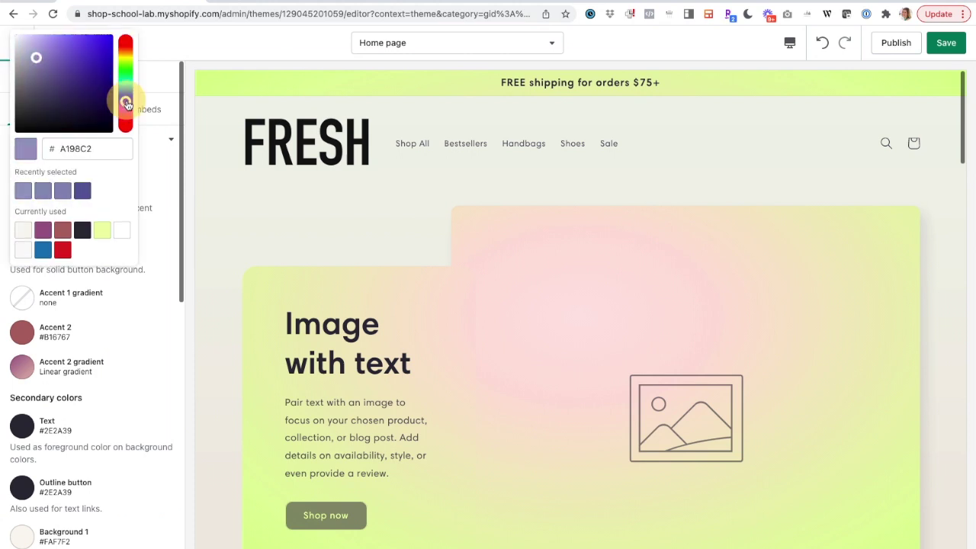
Change the accent colours and set pale blue-to-pink backgrounds, including a new Background 2 colour
click(65, 91)
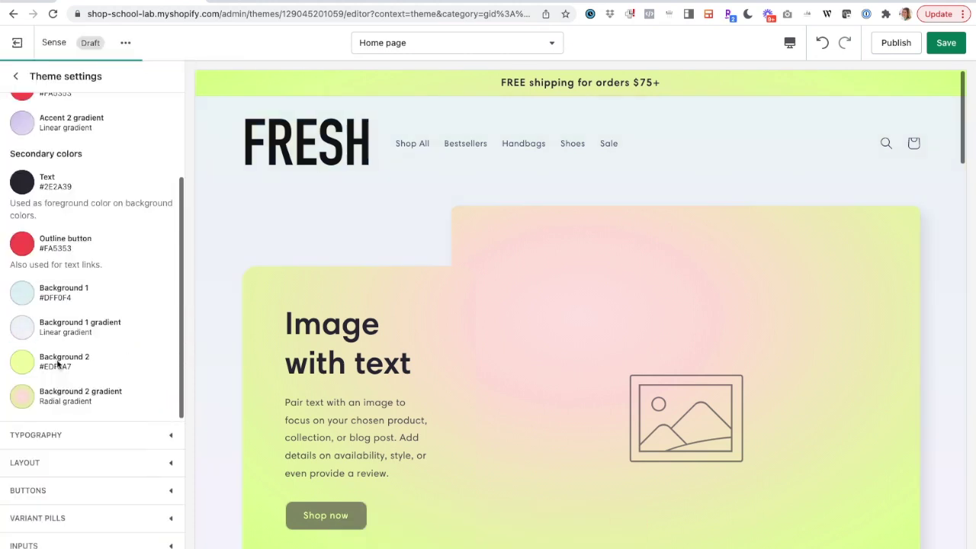
click(23, 361)
click(125, 194)
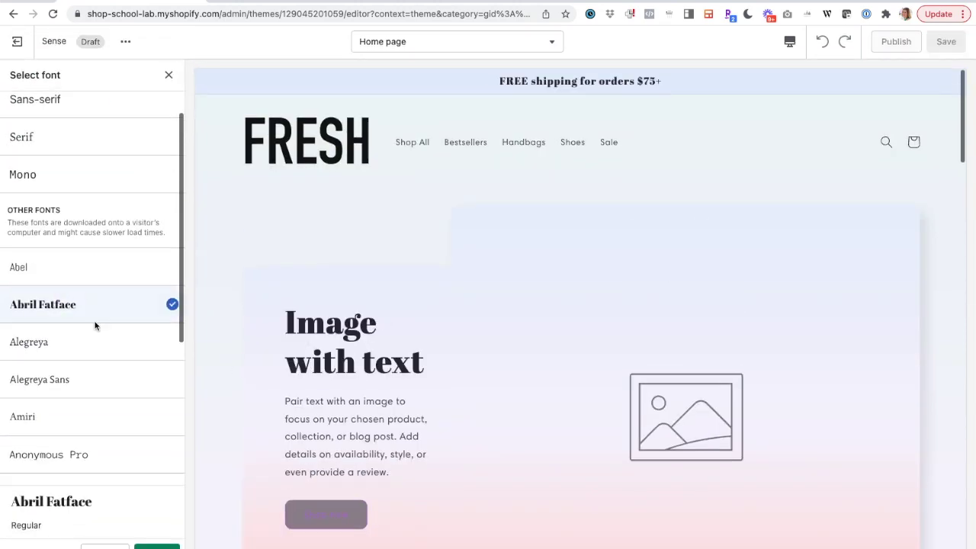
Switch the heading font to Archivo Narrow and try Domine, then Karla, as the body font
scroll(91, 305, down, 2)
click(46, 342)
scroll(92, 305, down, 2)
click(46, 306)
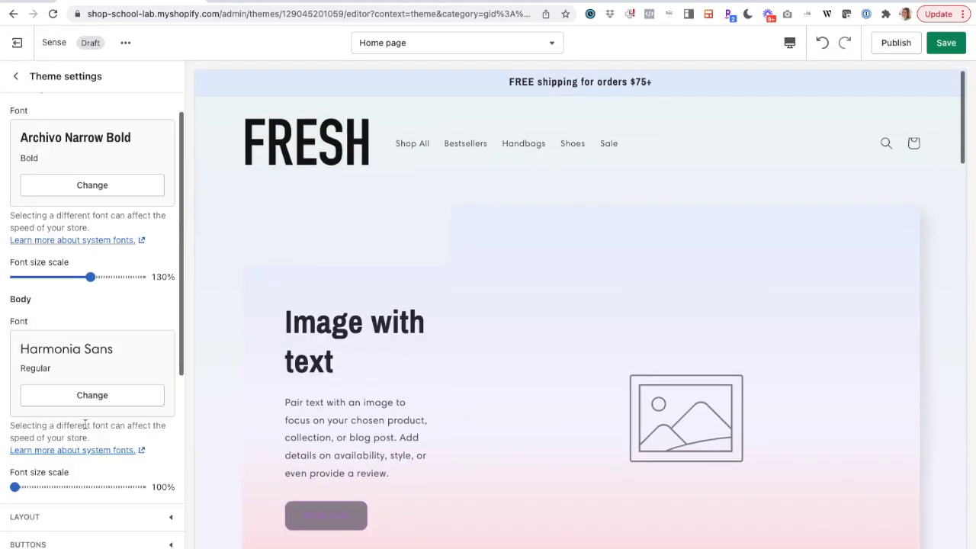
click(61, 394)
scroll(91, 320, down, 3)
click(81, 344)
scroll(81, 345, down, 5)
click(69, 324)
scroll(71, 382, down, 3)
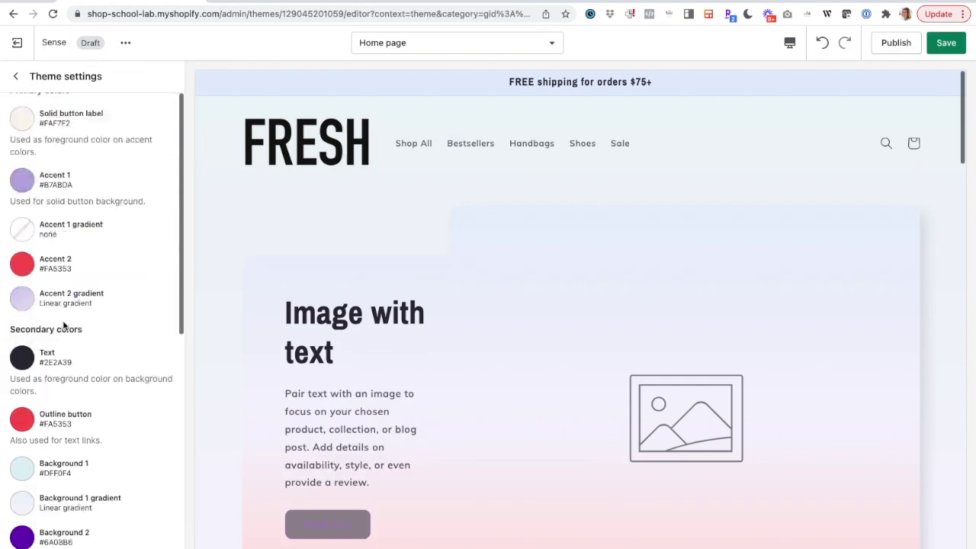
scroll(115, 358, down, 2)
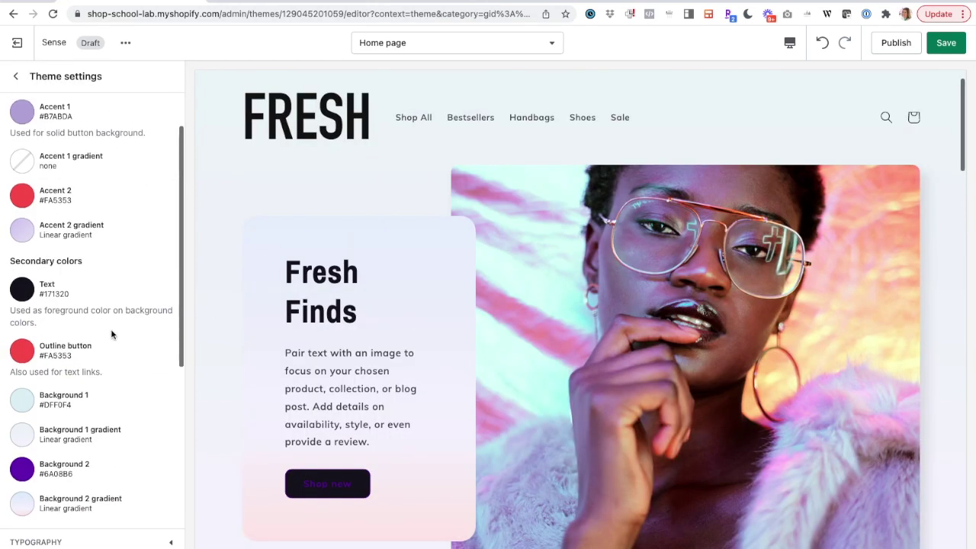
Edit the Text and Outline button colours in the theme settings
scroll(23, 166, up, 2)
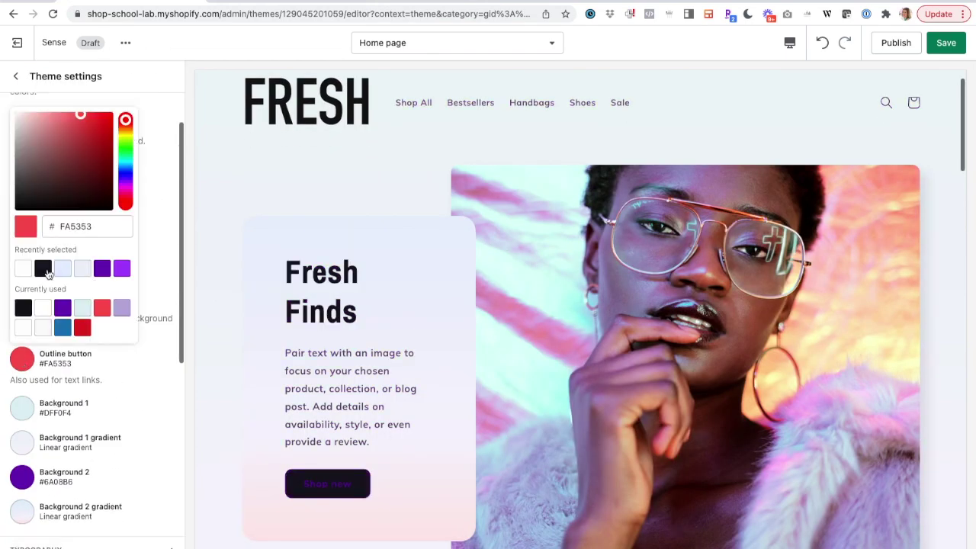
click(16, 76)
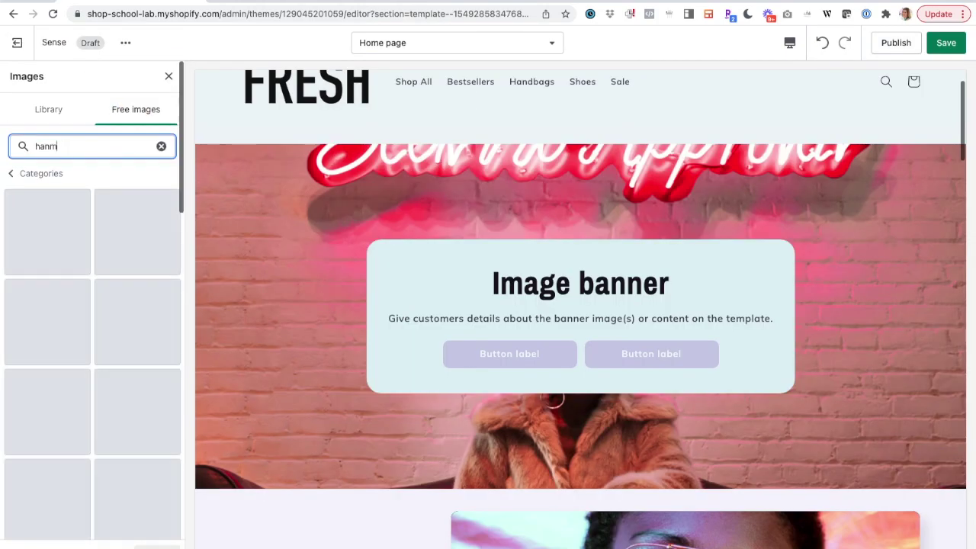
Add the backpack photo to the banner and enlarge its 'Bold Accessories' heading
click(128, 300)
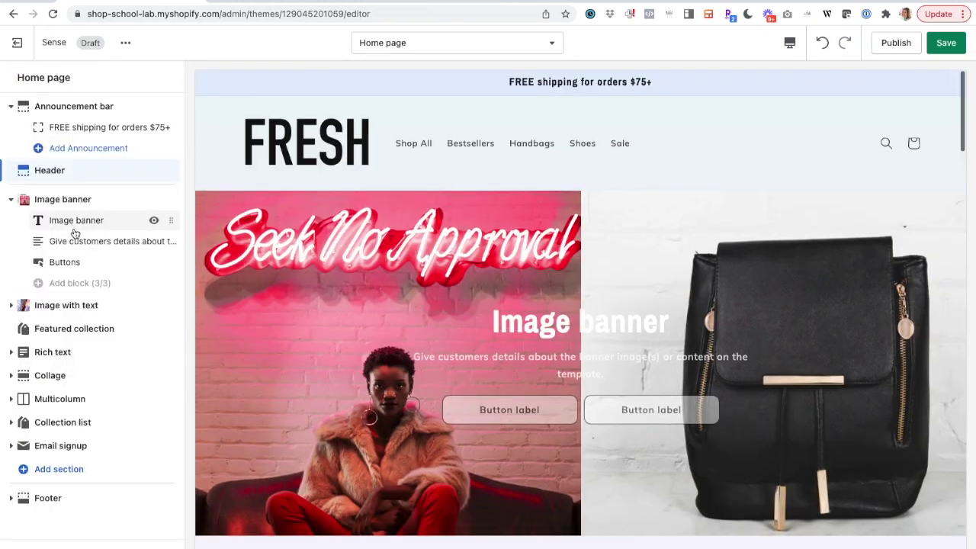
click(76, 226)
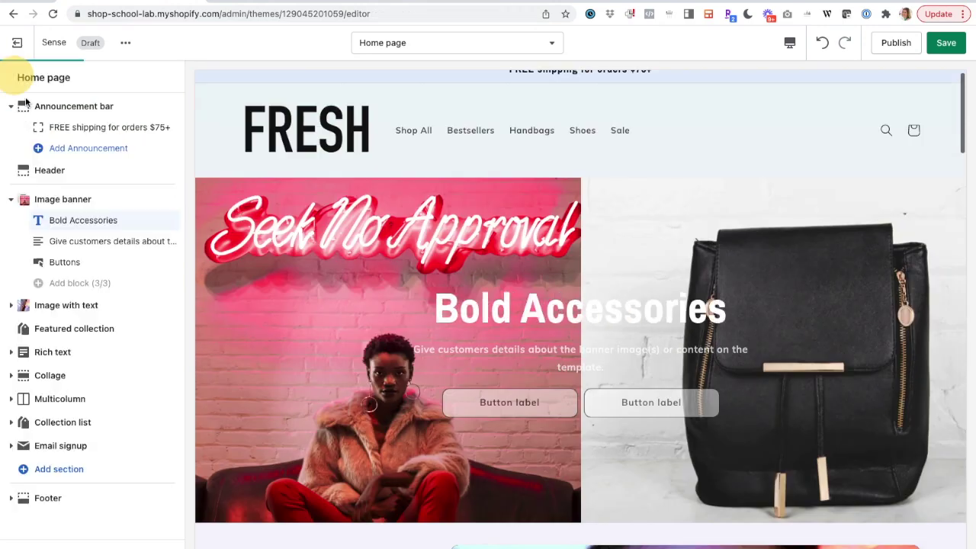
click(51, 191)
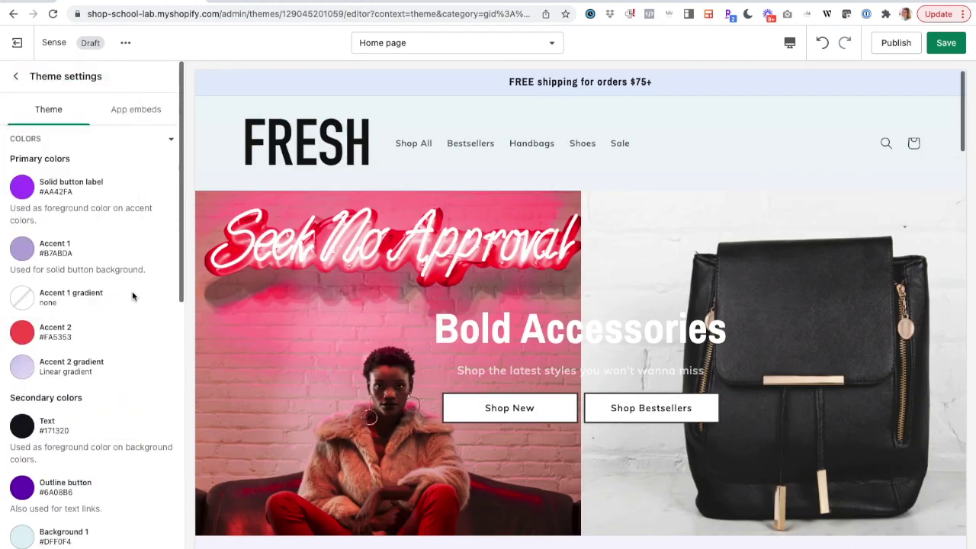
Edit the Accent 1 gradient colours
click(132, 296)
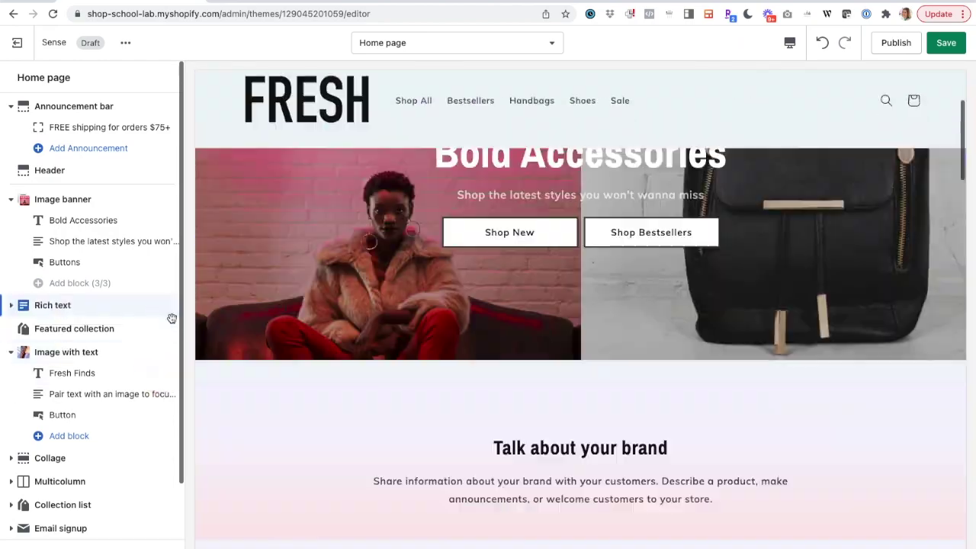
Move the Rich text section below the Image banner and open the Featured collection settings
click(226, 222)
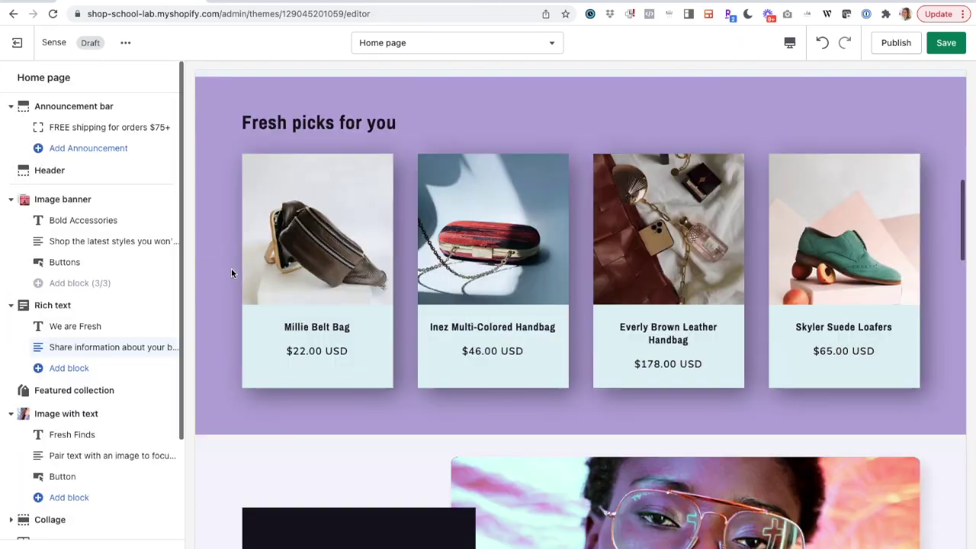
click(231, 273)
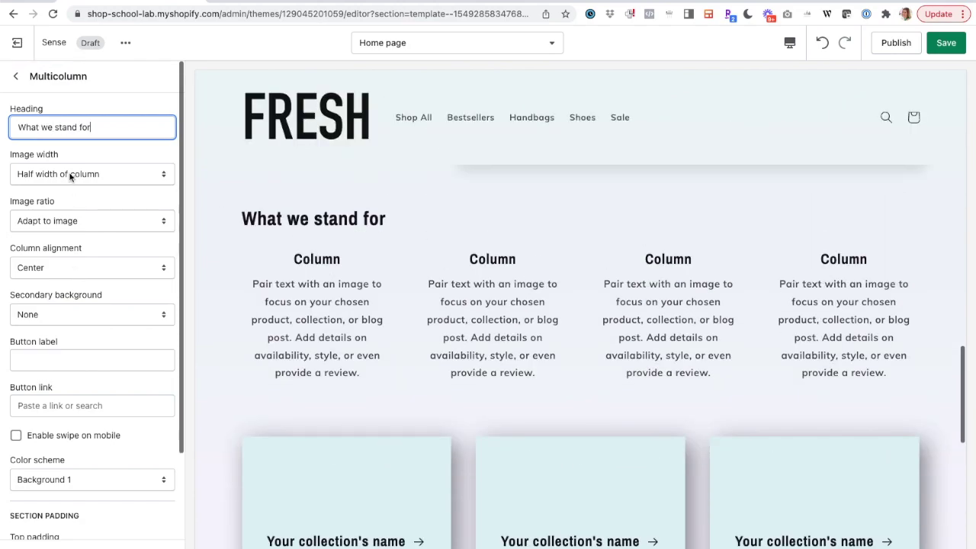
scroll(91, 267, down, 3)
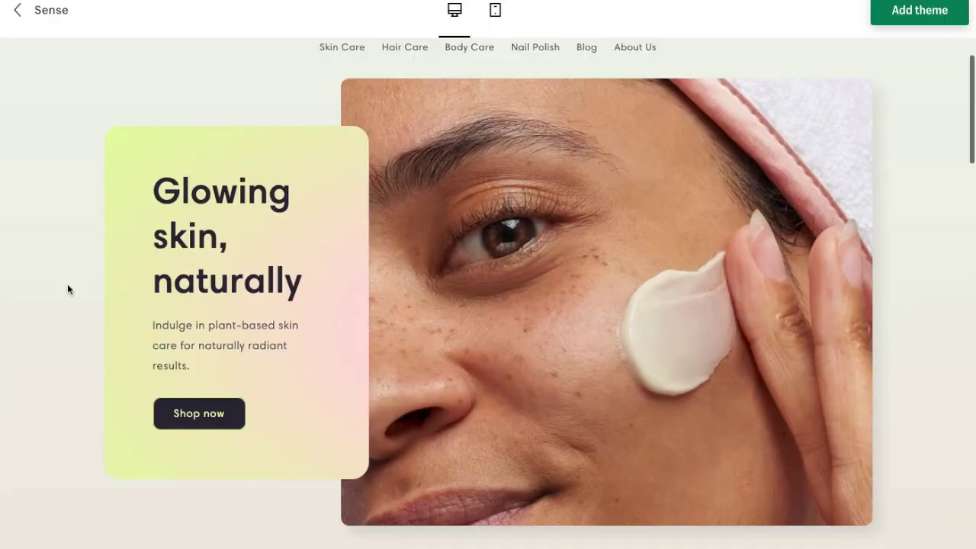
Scroll the FRESH storefront preview down to the Fresh Finds section
scroll(68, 289, down, 5)
scroll(67, 289, down, 12)
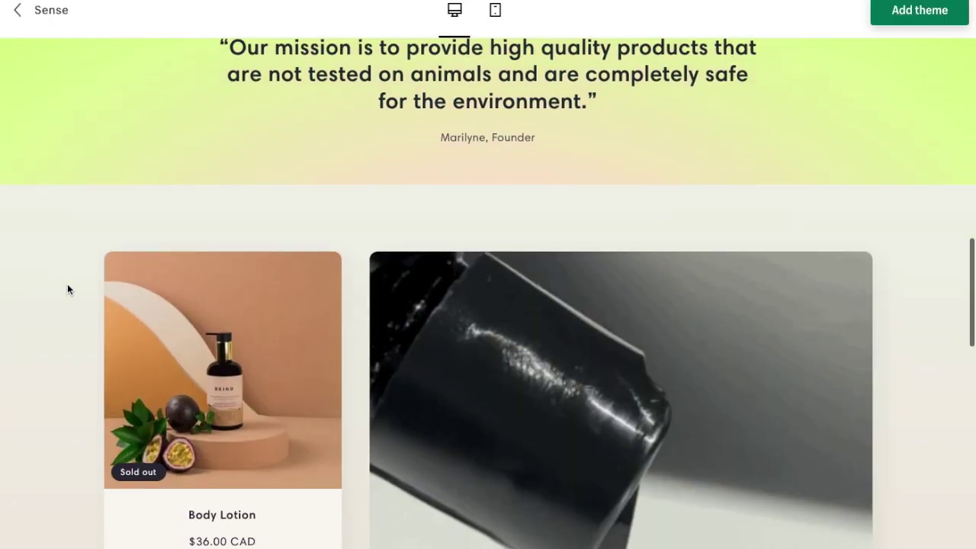
scroll(67, 289, down, 10)
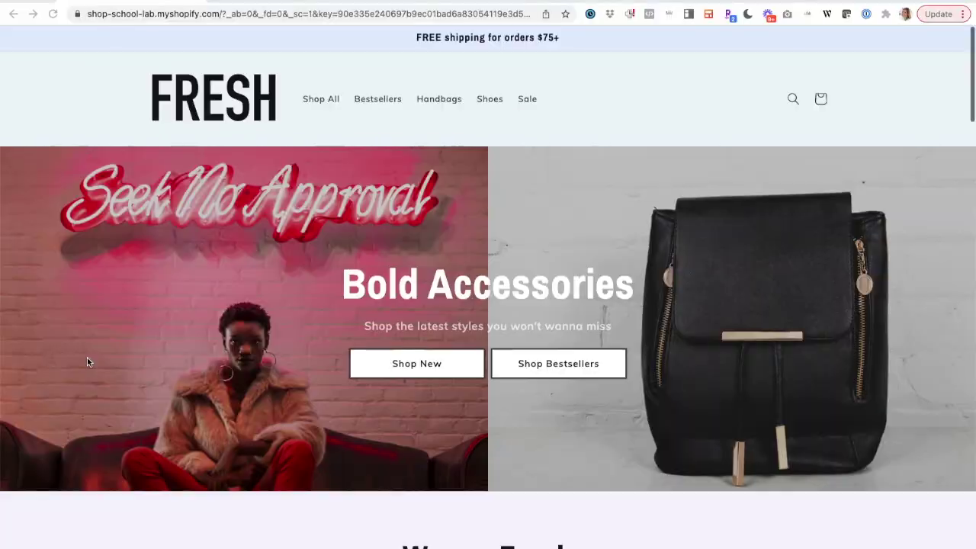
scroll(87, 363, down, 7)
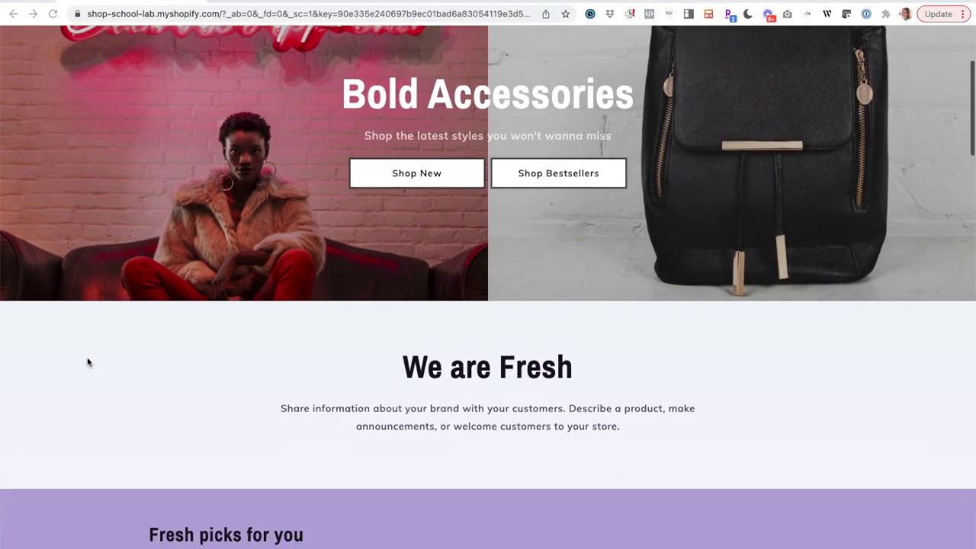
scroll(87, 362, down, 6)
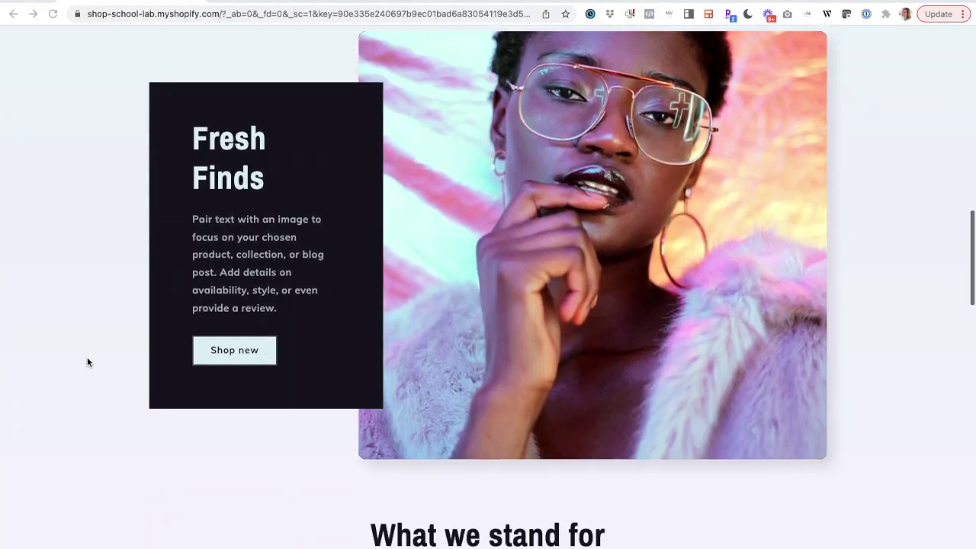